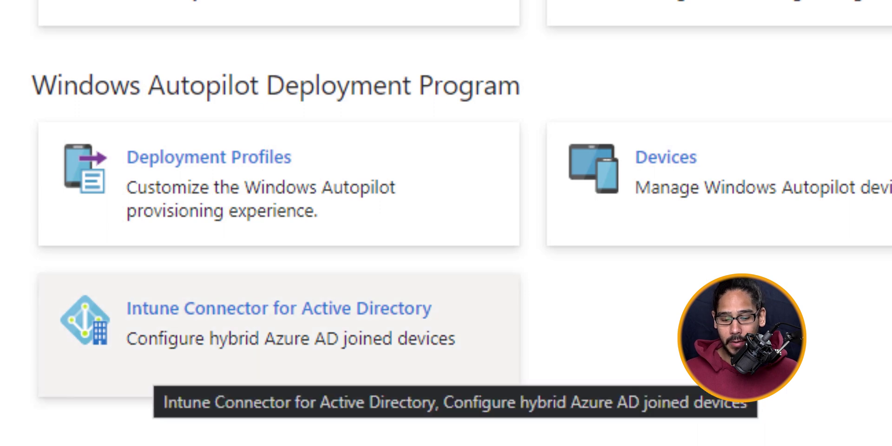
Open the Intune Connector for Active Directory tile under Devices > Windows > Windows enrollment.
{"action": "left_click", "coordinate": [161, 372]}
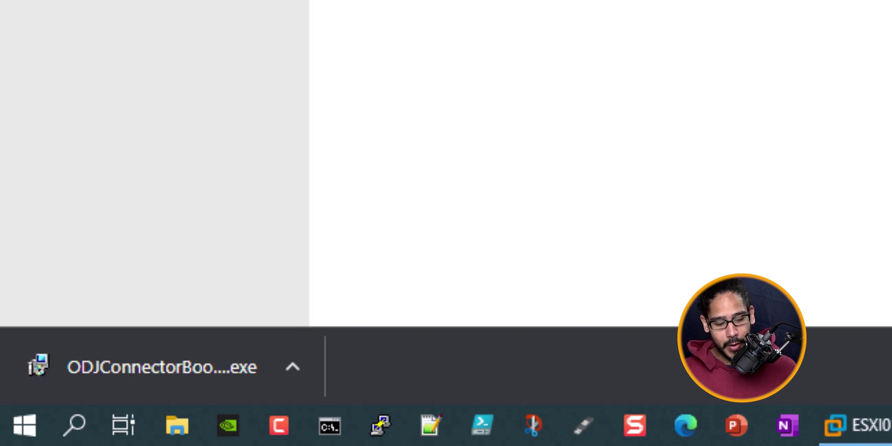
Show the downloaded ODJConnectorBootstrapper.exe in its Downloads folder.
{"action": "left_click", "coordinate": [292, 366]}
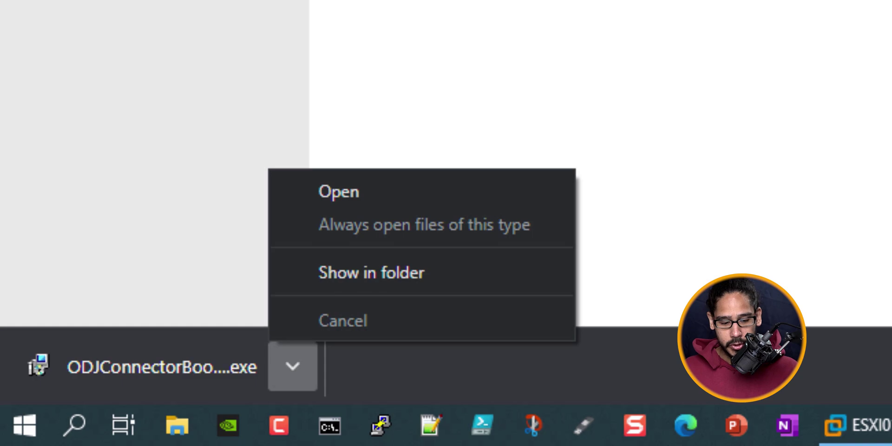
{"action": "left_click", "coordinate": [372, 273]}
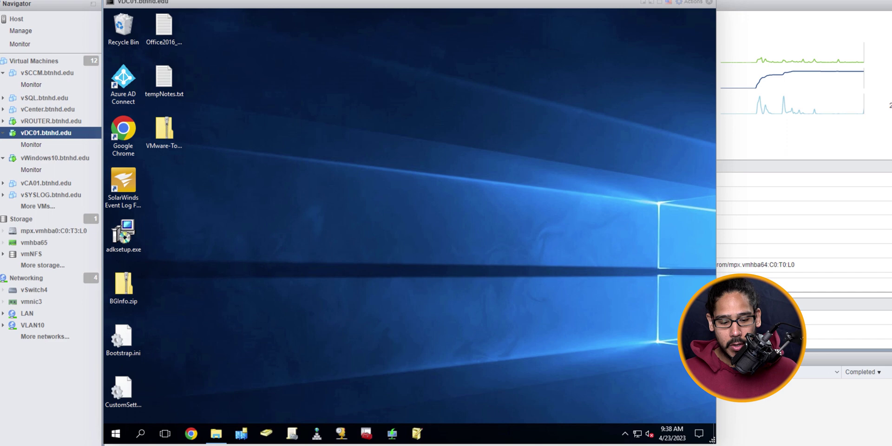
Launch Active Directory Users and Computers and start Delegate Control on the Computers folder.
{"action": "key", "text": "super"}
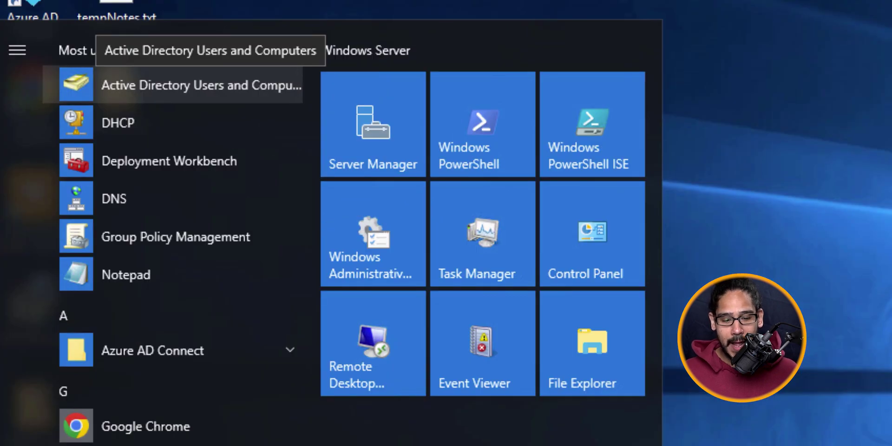
{"action": "left_click", "coordinate": [177, 85]}
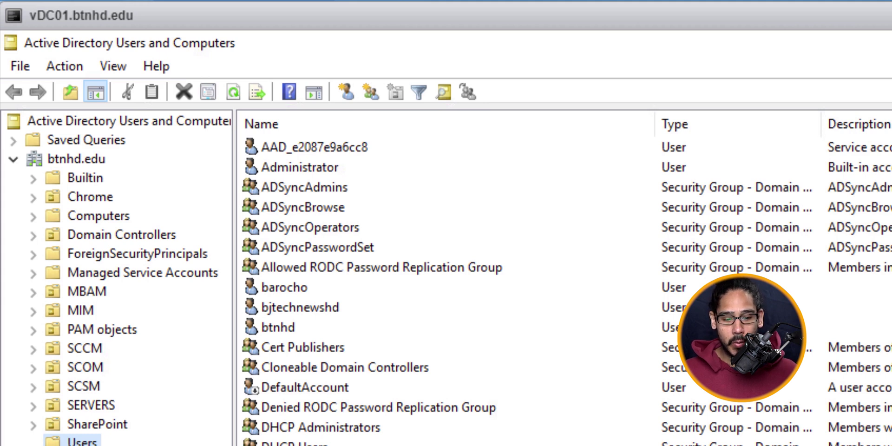
{"action": "left_click", "coordinate": [98, 215]}
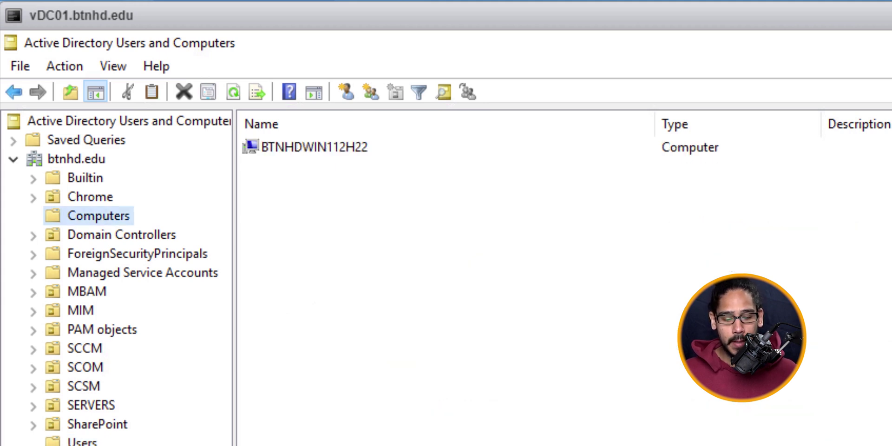
{"action": "right_click", "coordinate": [92, 215]}
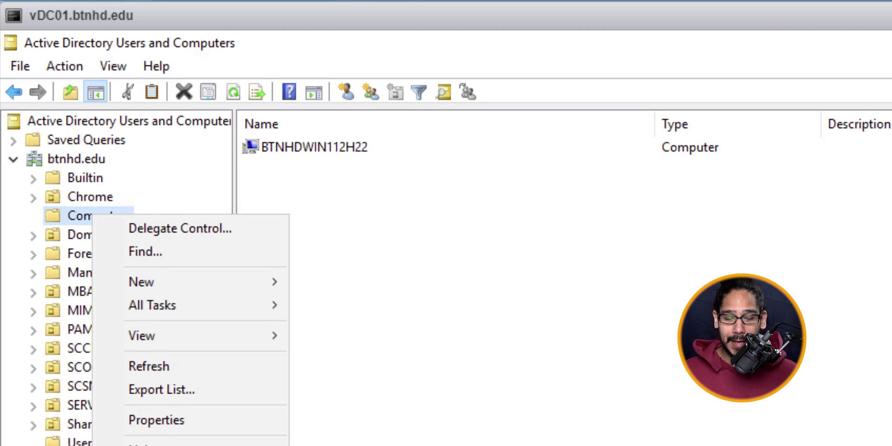
{"action": "left_click", "coordinate": [180, 228]}
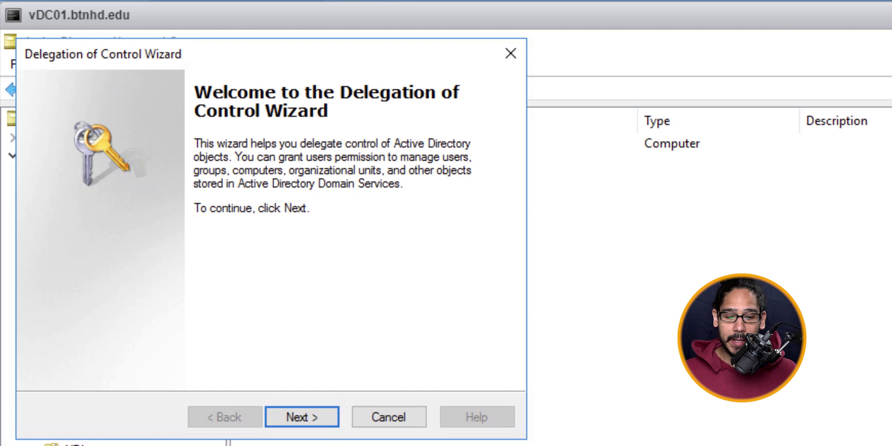
Add the BJ-MDT computer as the delegate, with Computers enabled as a searchable object type.
{"action": "key", "text": "Return"}
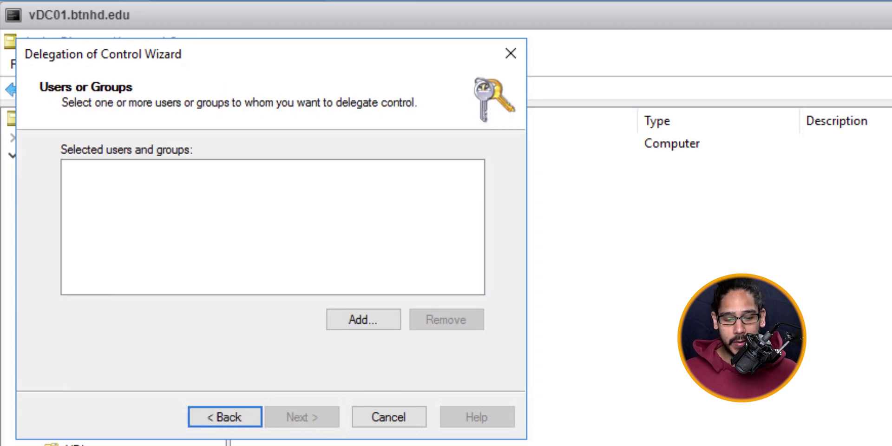
{"action": "key", "text": "alt+a"}
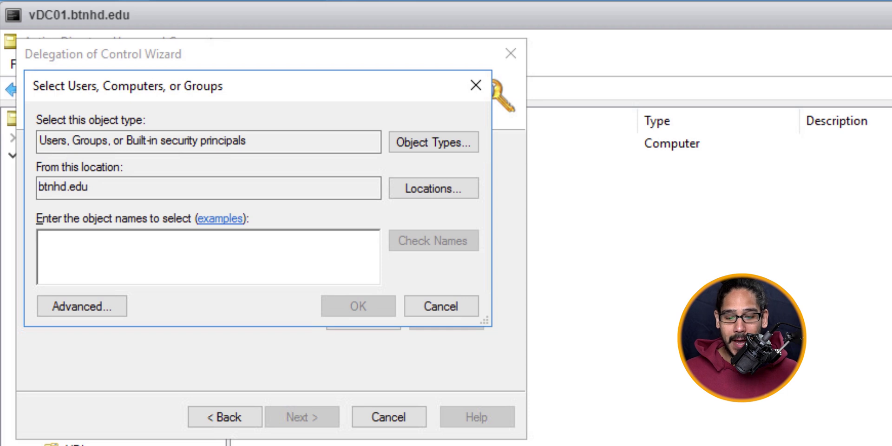
{"action": "key", "text": "alt+o"}
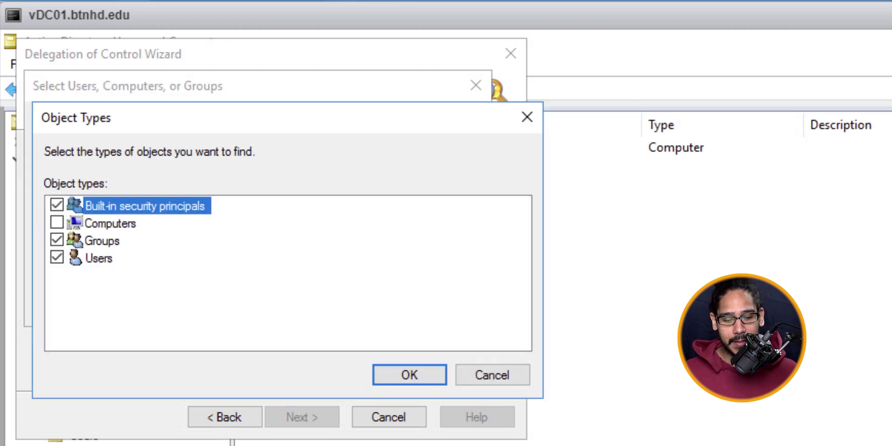
{"action": "key", "text": "Down"}
{"action": "key", "text": "space"}
{"action": "key", "text": "Return"}
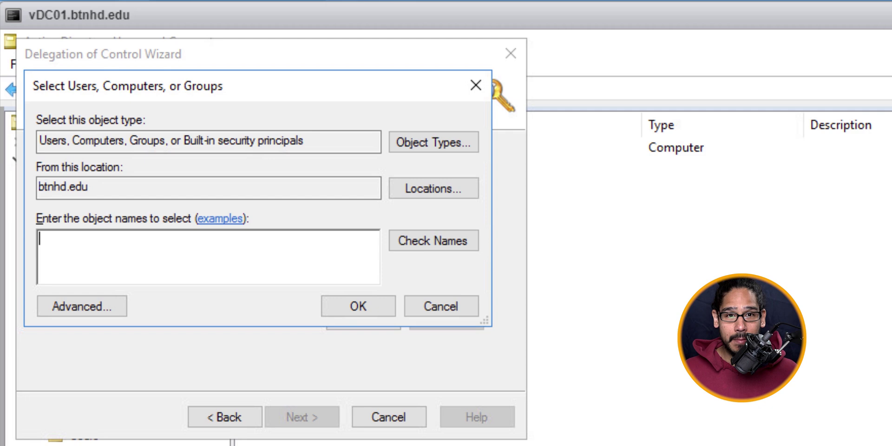
{"action": "type", "text": "BJ-MDT"}
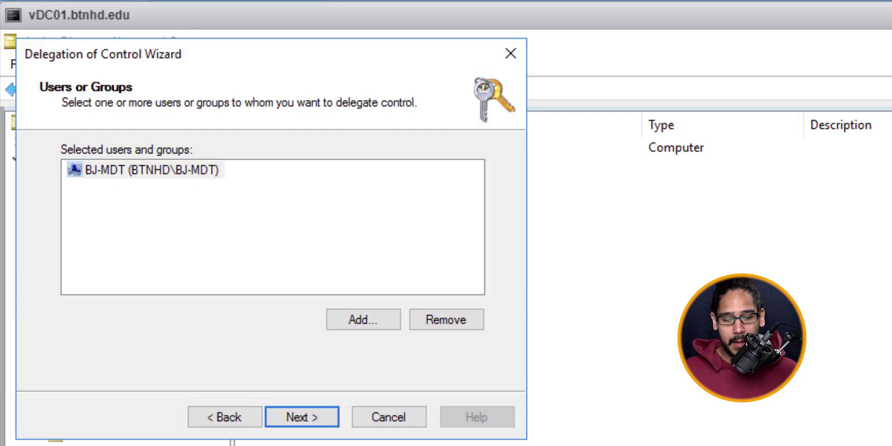
{"action": "key", "text": "Return"}
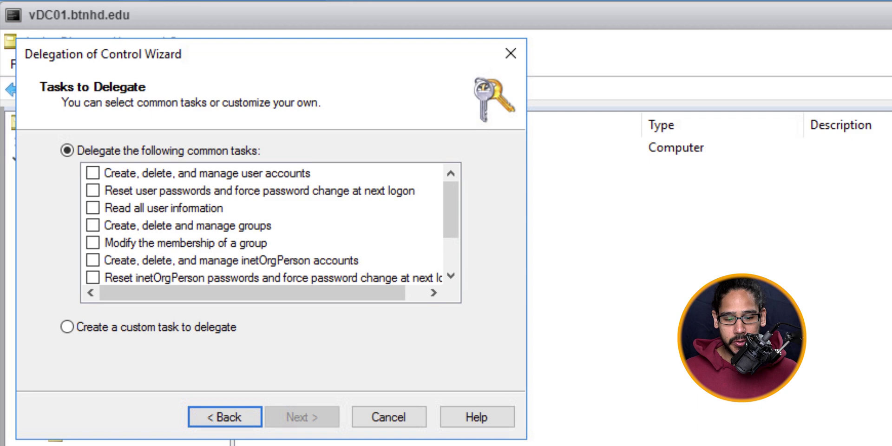
Scope a custom delegated task to Computer objects, allowing their creation and deletion.
{"action": "key", "text": "alt+c"}
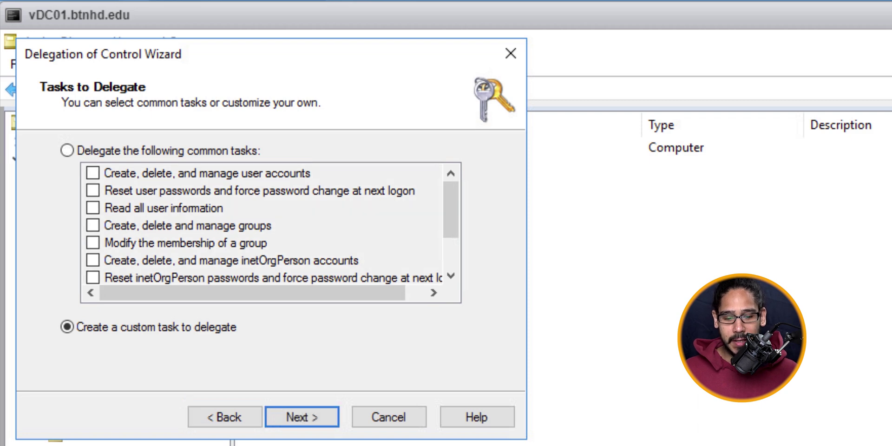
{"action": "key", "text": "Return"}
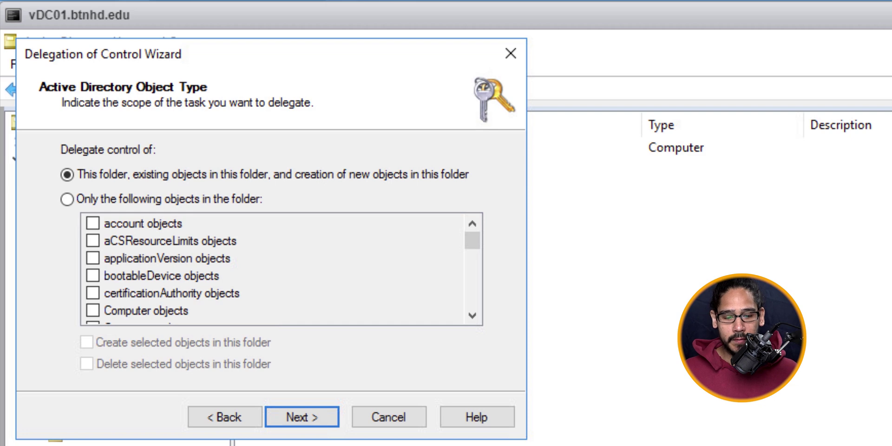
{"action": "key", "text": "alt+o"}
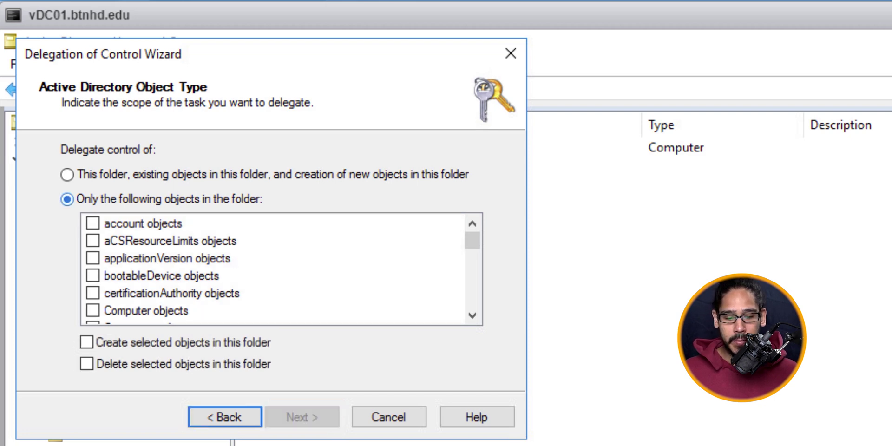
{"action": "left_click", "coordinate": [92, 310]}
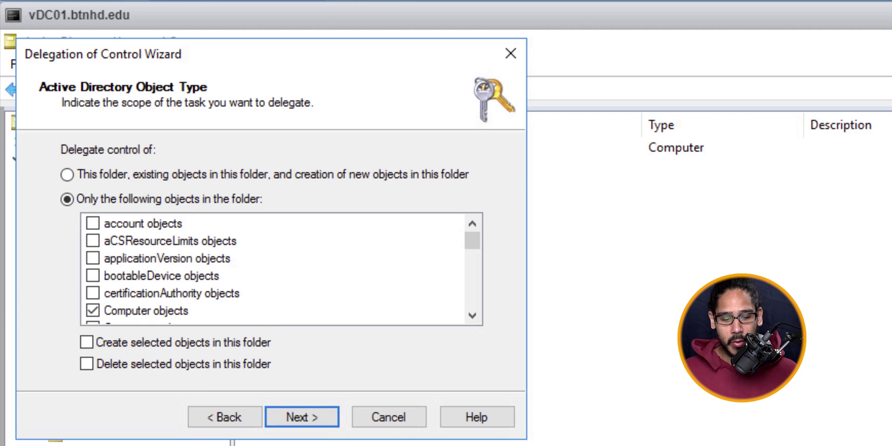
{"action": "key", "text": "alt+c"}
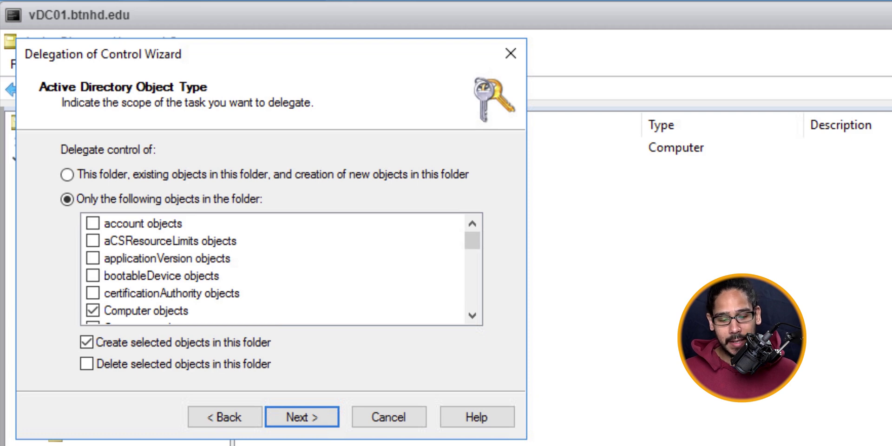
{"action": "key", "text": "alt+d"}
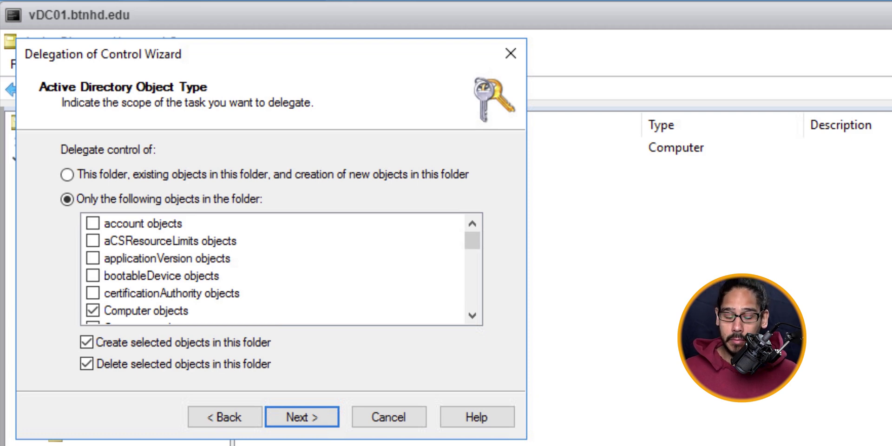
{"action": "key", "text": "Return"}
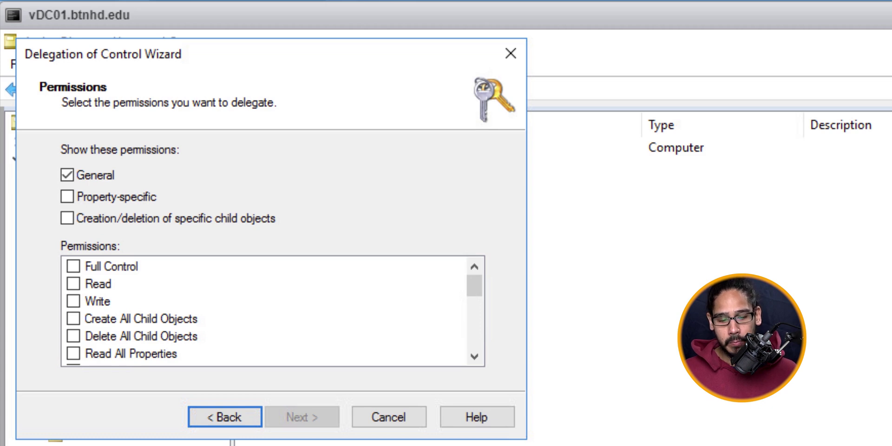
Grant Full Control over the computer objects and finish the delegation wizard.
{"action": "key", "text": "alt+p"}
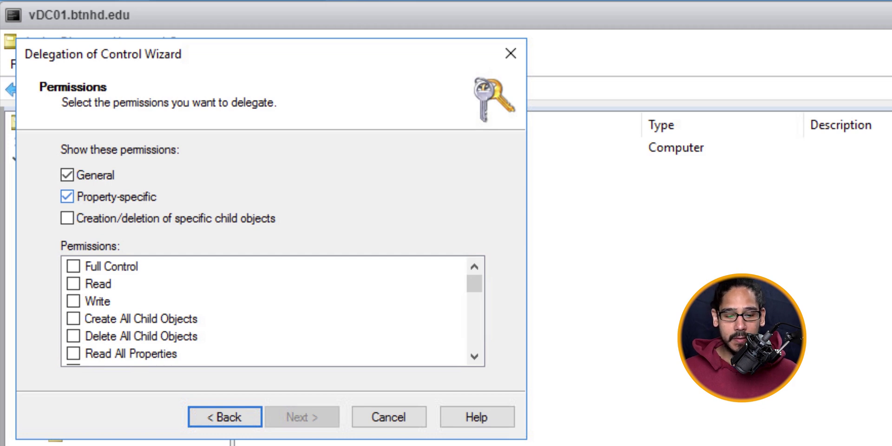
{"action": "key", "text": "alt+c"}
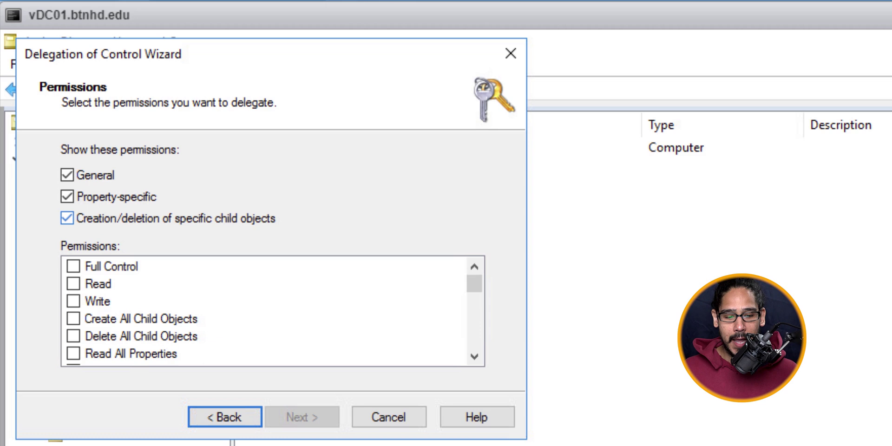
{"action": "key", "text": "Tab"}
{"action": "key", "text": "space"}
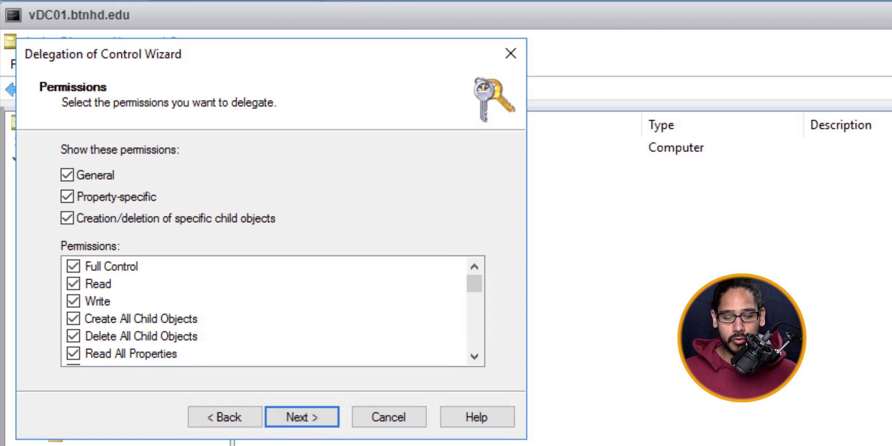
{"action": "key", "text": "Return"}
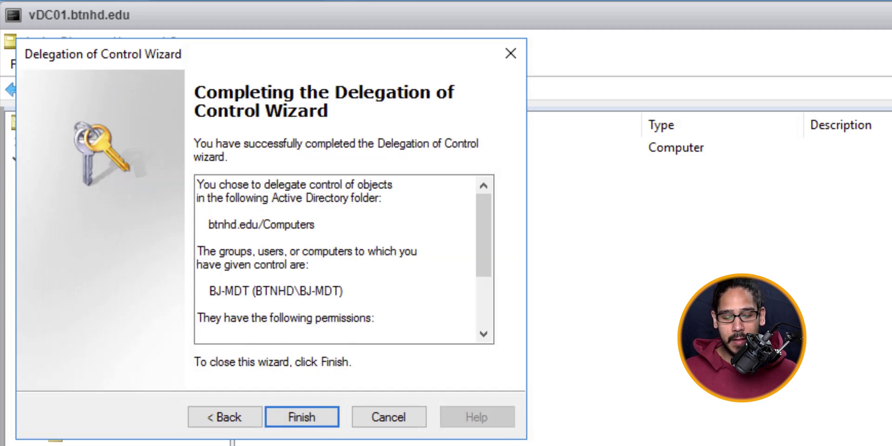
{"action": "key", "text": "Return"}
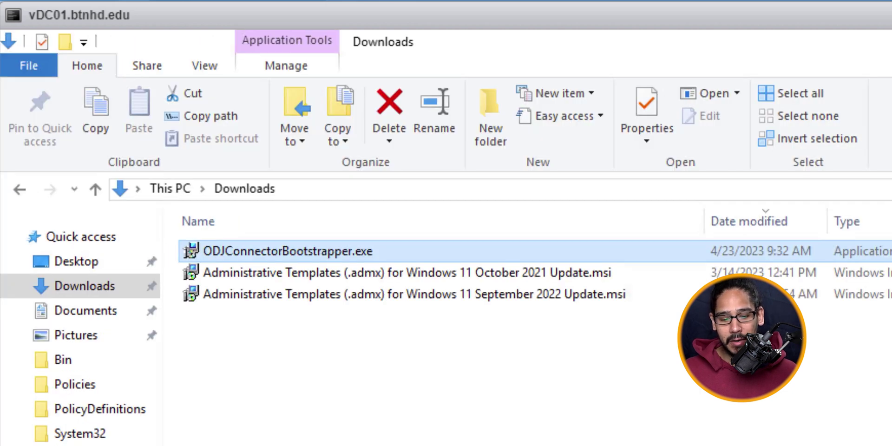
Run ODJConnectorBootstrapper.exe, agree to the license terms and start the installation.
{"action": "right_click", "coordinate": [291, 250]}
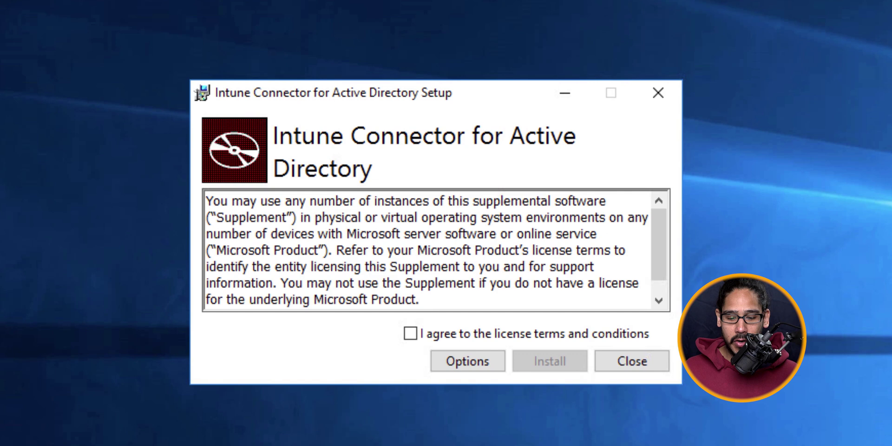
{"action": "left_click", "coordinate": [410, 333]}
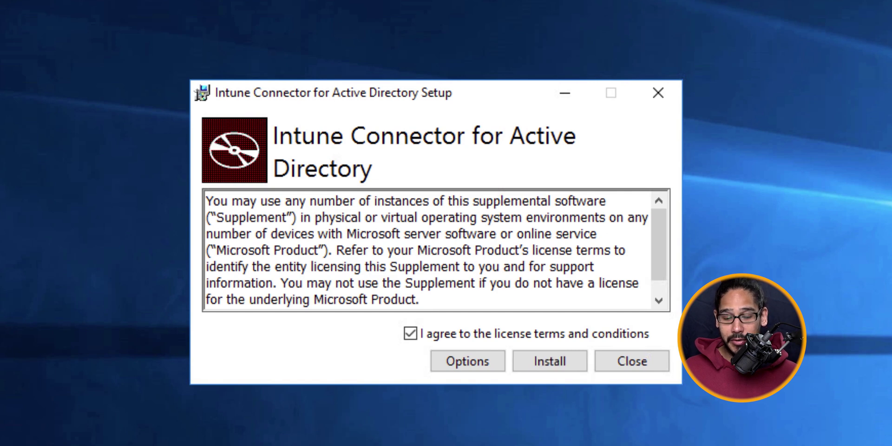
{"action": "key", "text": "Return"}
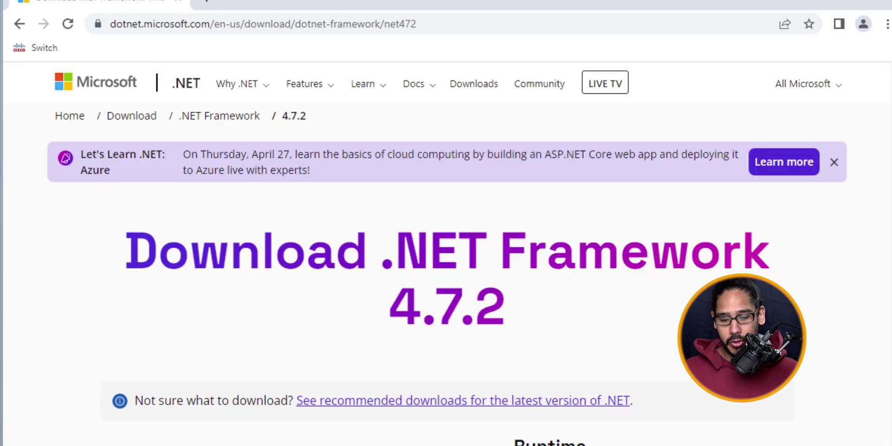
Download the .NET Framework 4.7.2 web installer and show it in the Downloads folder.
{"action": "scroll", "coordinate": [446, 251], "scroll_direction": "down", "scroll_amount": 5}
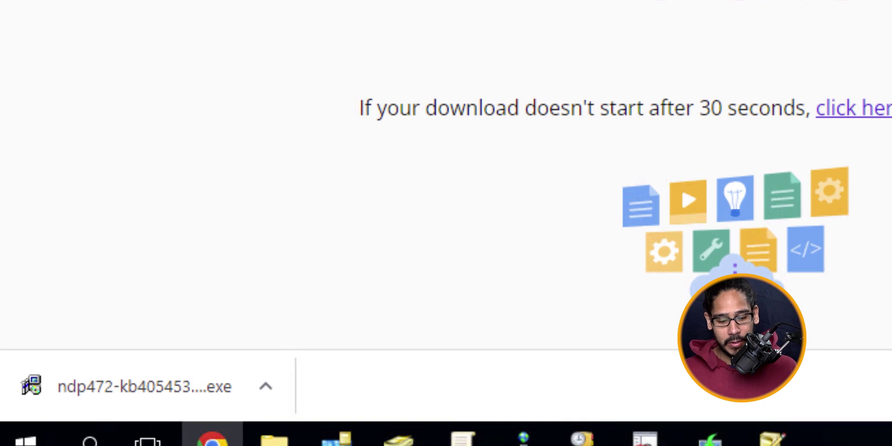
{"action": "left_click", "coordinate": [265, 385]}
{"action": "left_click", "coordinate": [336, 303]}
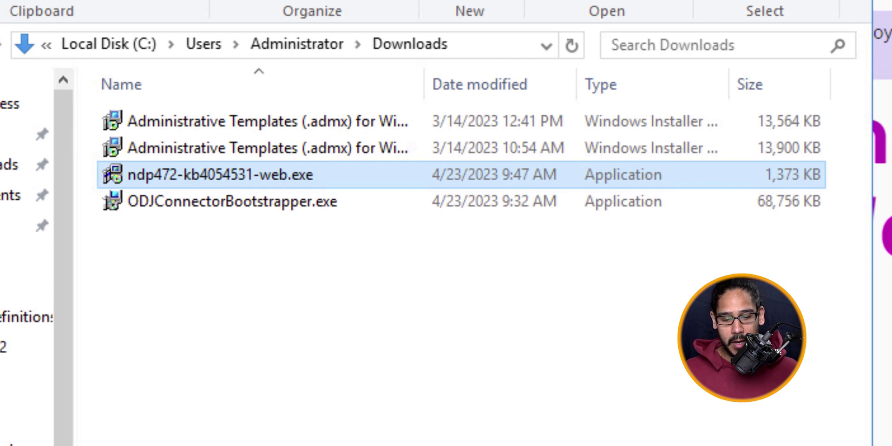
Run ndp472-kb4054531-web.exe as administrator to install .NET Framework 4.7.2.
{"action": "right_click", "coordinate": [218, 170]}
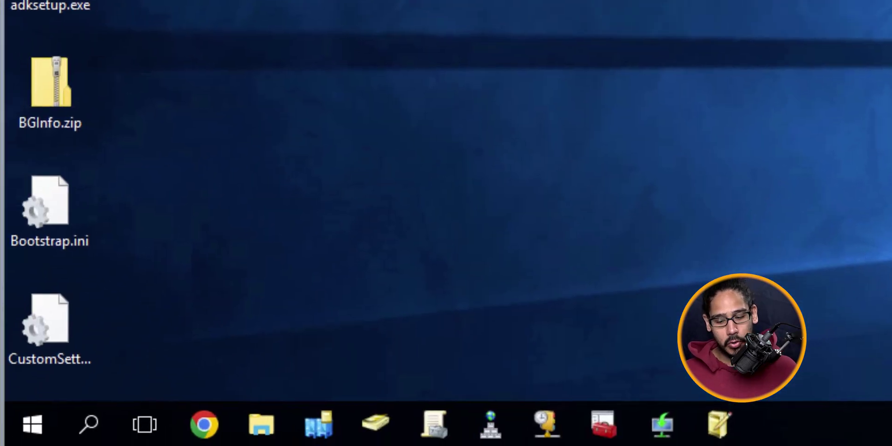
Launch Intune connector for Active Directory from the Start menu.
{"action": "key", "text": "super"}
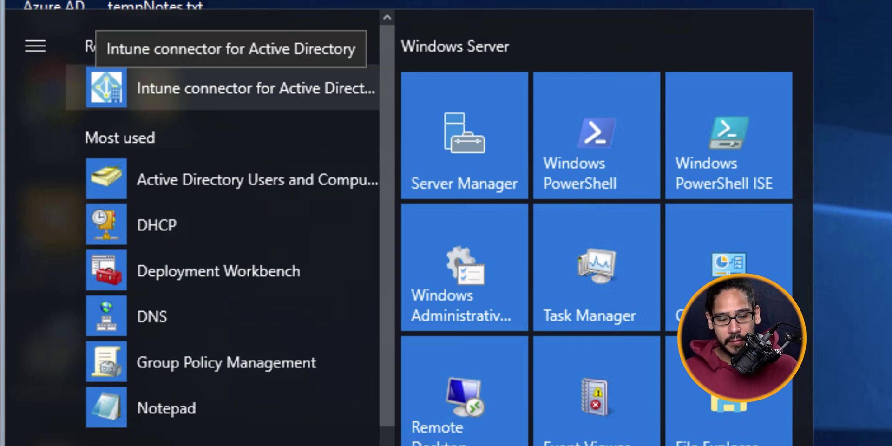
{"action": "left_click", "coordinate": [255, 88]}
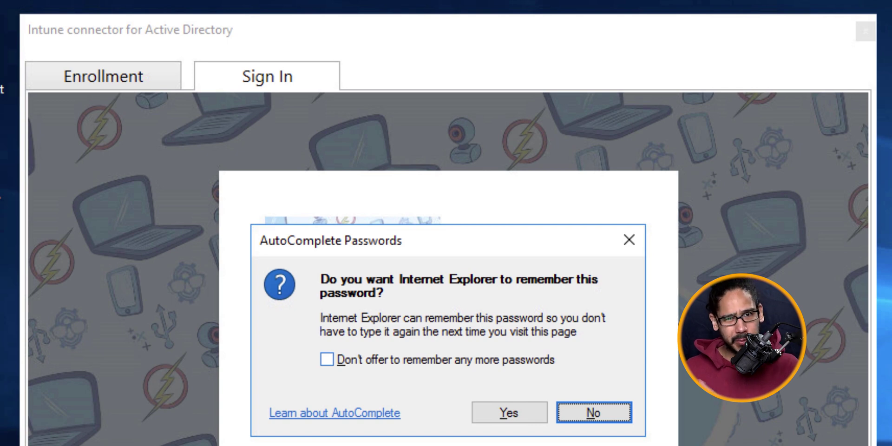
Decline saving the admin sign-in password so the connector completes enrollment.
{"action": "key", "text": "Return"}
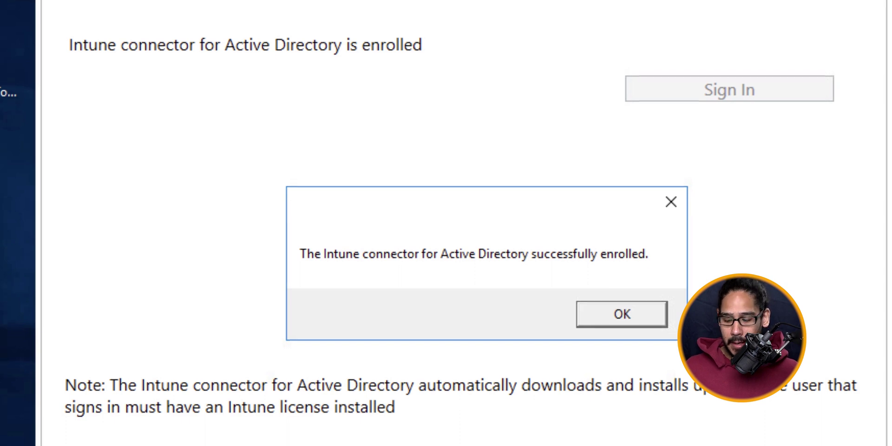
Dismiss the successful-enrollment confirmation in the Intune Connector for Active Directory window.
{"action": "key", "text": "Return"}
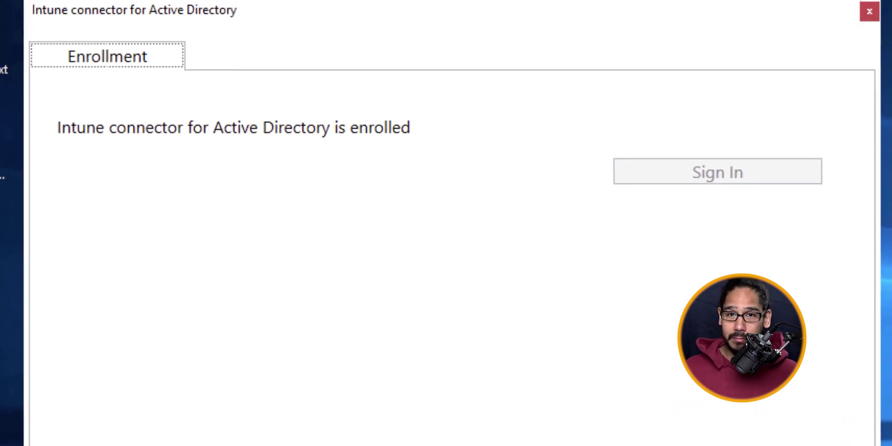